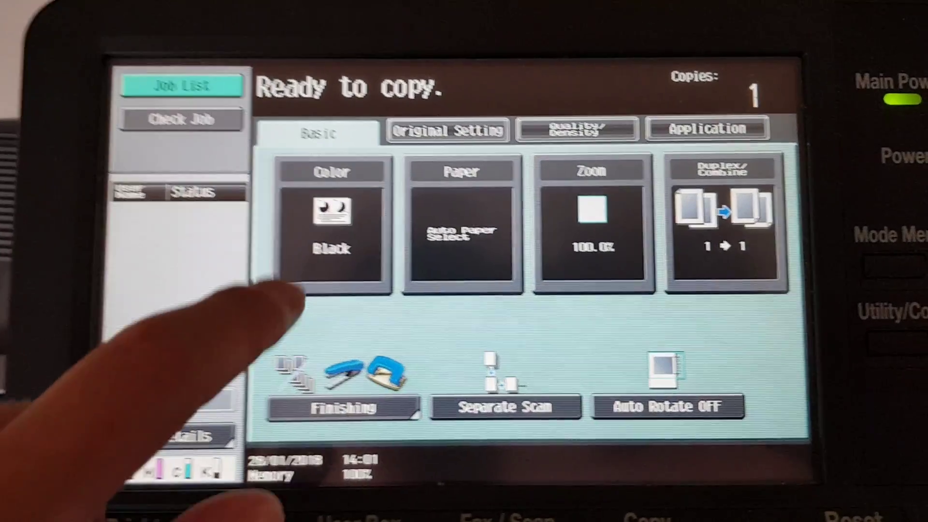
Set the colour mode to Full Color and the paper to A4 from tray 1.
{"action": "left_click", "coordinate": [351, 250]}
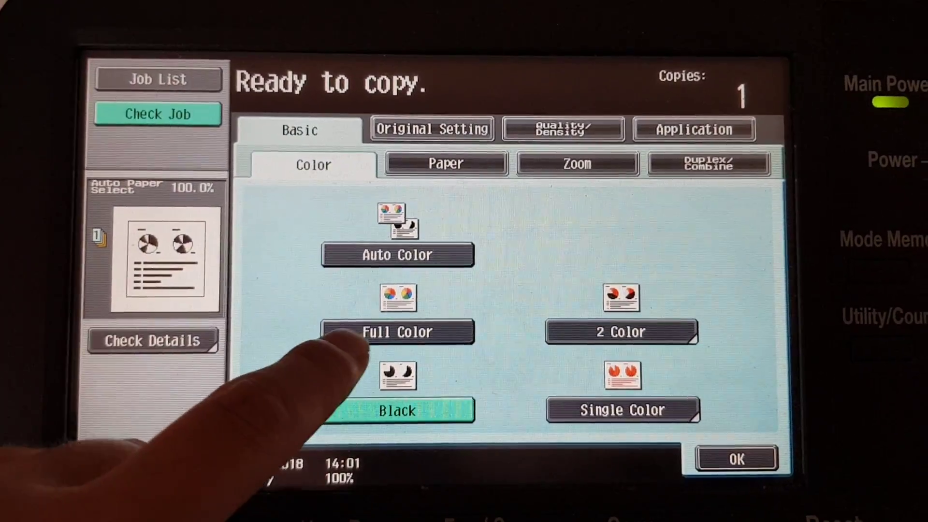
{"action": "left_click", "coordinate": [377, 317]}
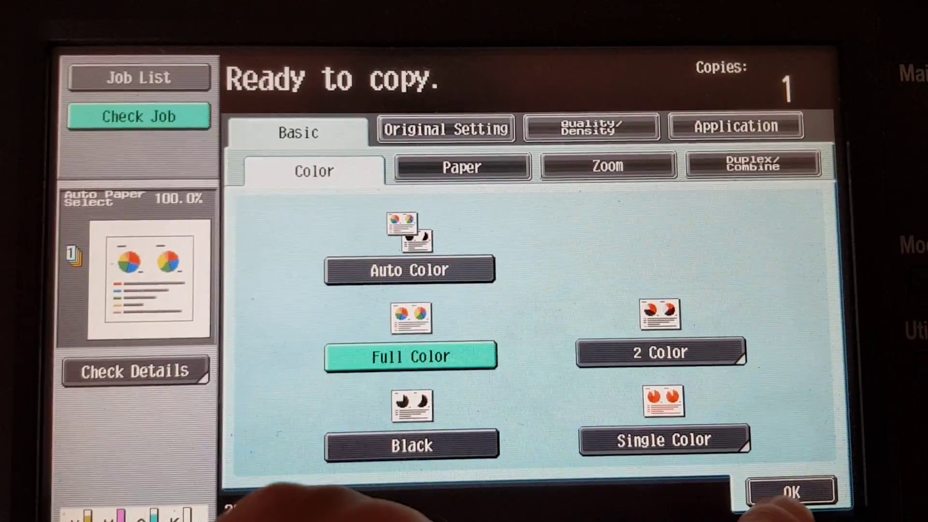
{"action": "left_click", "coordinate": [746, 468]}
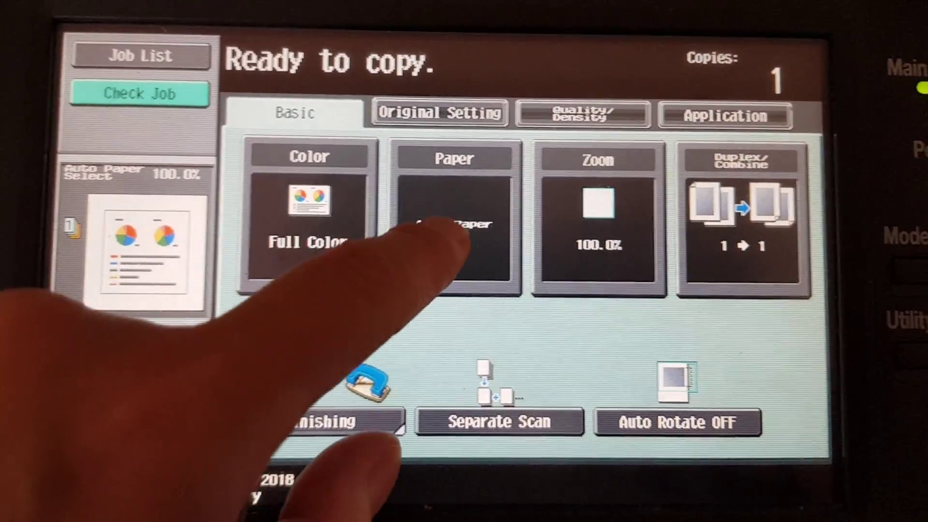
{"action": "left_click", "coordinate": [475, 236]}
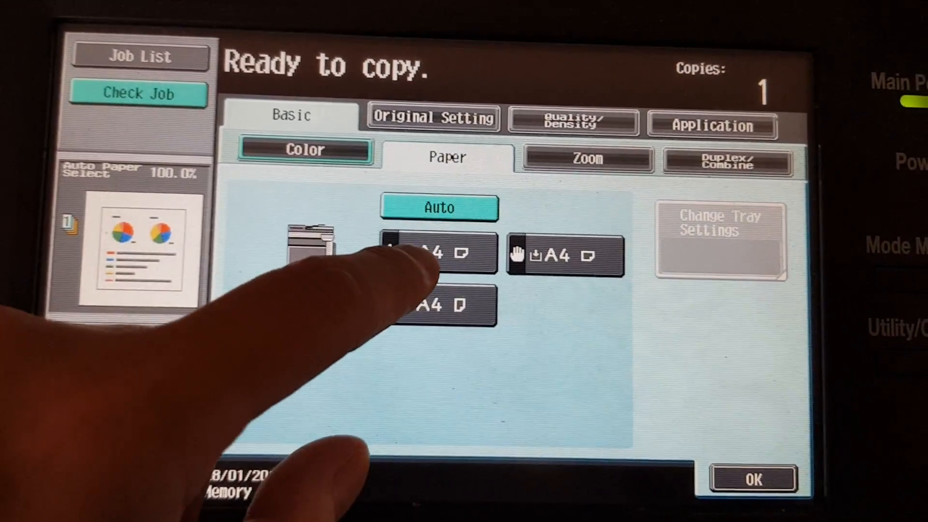
{"action": "left_click", "coordinate": [438, 252]}
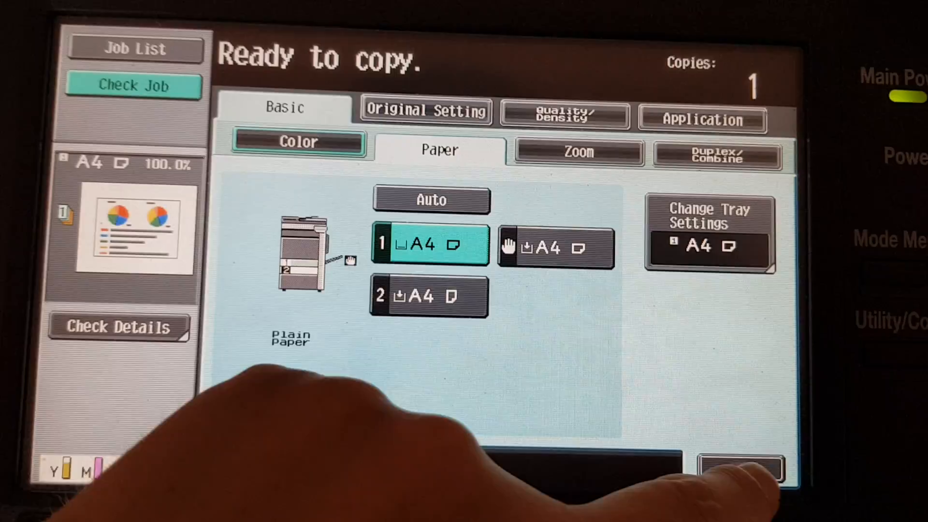
{"action": "left_click", "coordinate": [741, 467]}
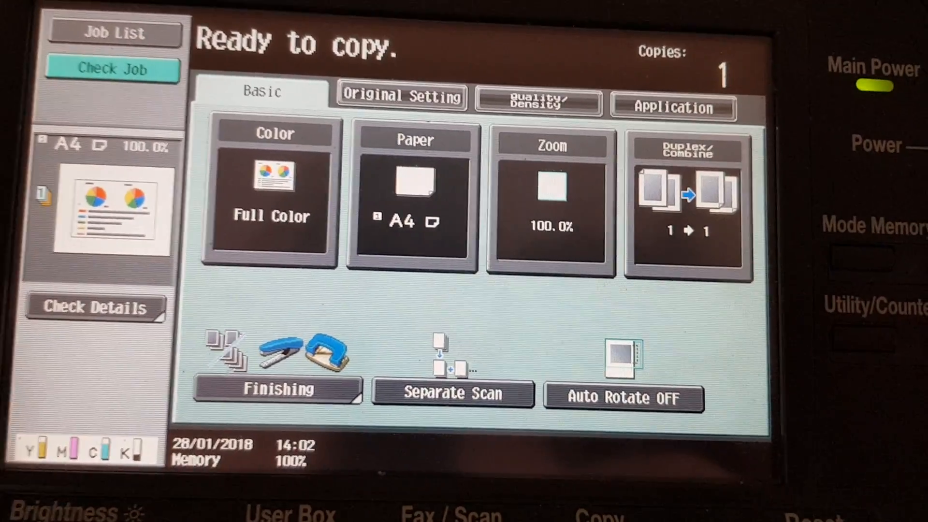
Set the original size to A5 under Original Setting.
{"action": "left_click", "coordinate": [403, 96]}
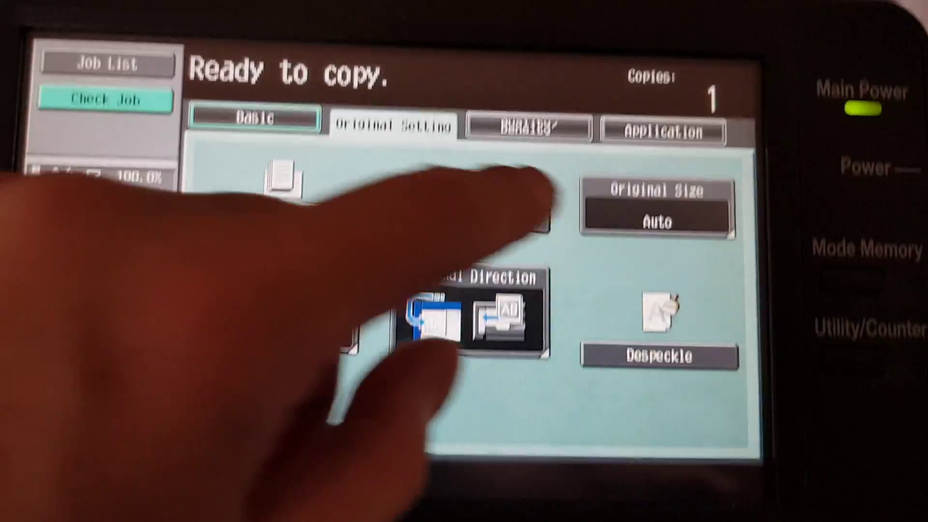
{"action": "left_click", "coordinate": [657, 210]}
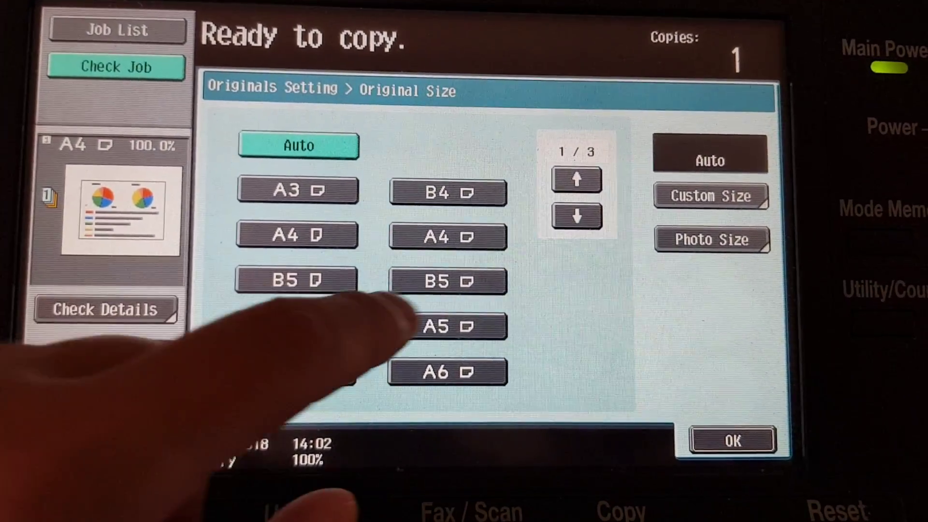
{"action": "left_click", "coordinate": [453, 312]}
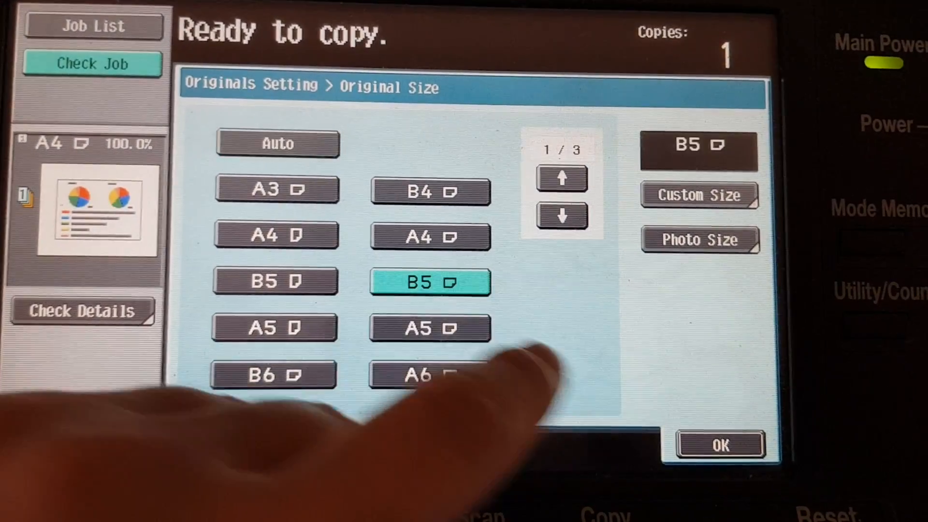
{"action": "left_click", "coordinate": [424, 324]}
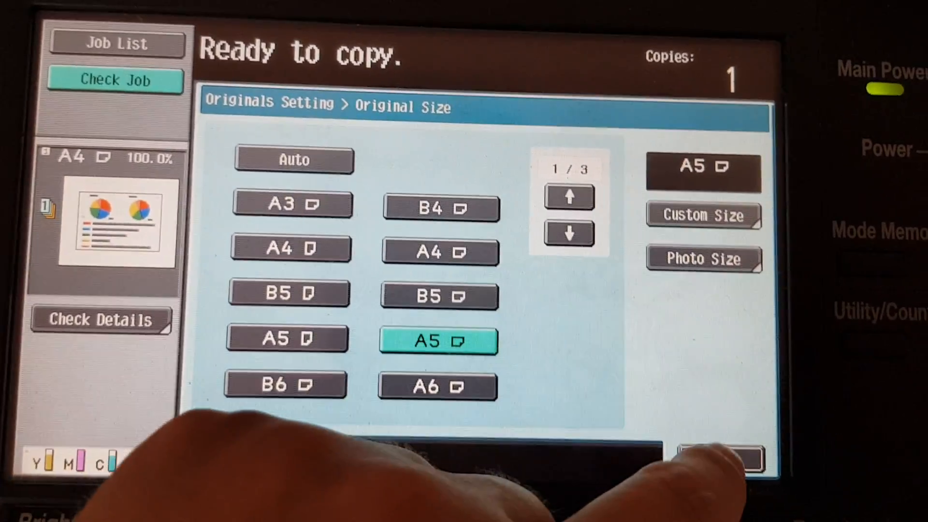
{"action": "left_click", "coordinate": [715, 444]}
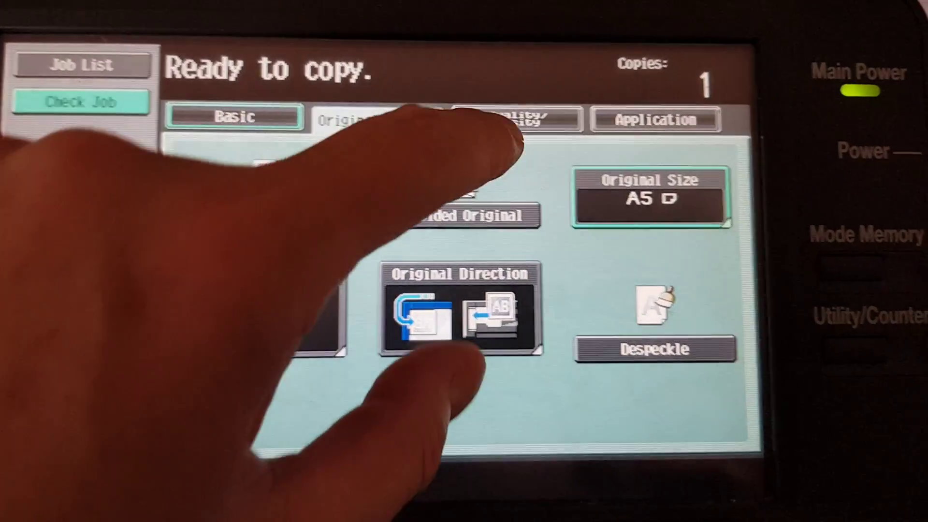
{"action": "left_click", "coordinate": [520, 106]}
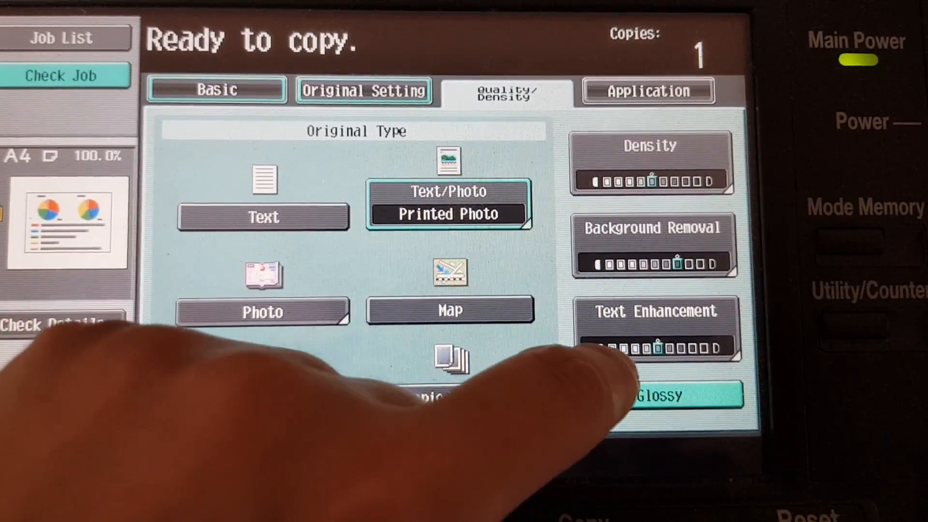
Make text enhancement darker (+4) and background removal two steps darker.
{"action": "left_click", "coordinate": [674, 355]}
{"action": "left_click", "coordinate": [607, 333]}
{"action": "left_click", "coordinate": [606, 333]}
{"action": "left_click", "coordinate": [607, 334]}
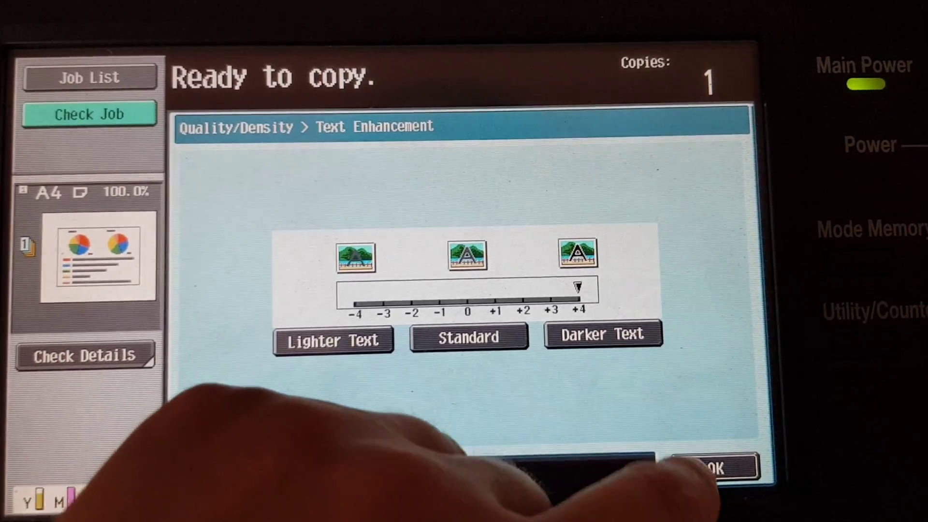
{"action": "left_click", "coordinate": [733, 464]}
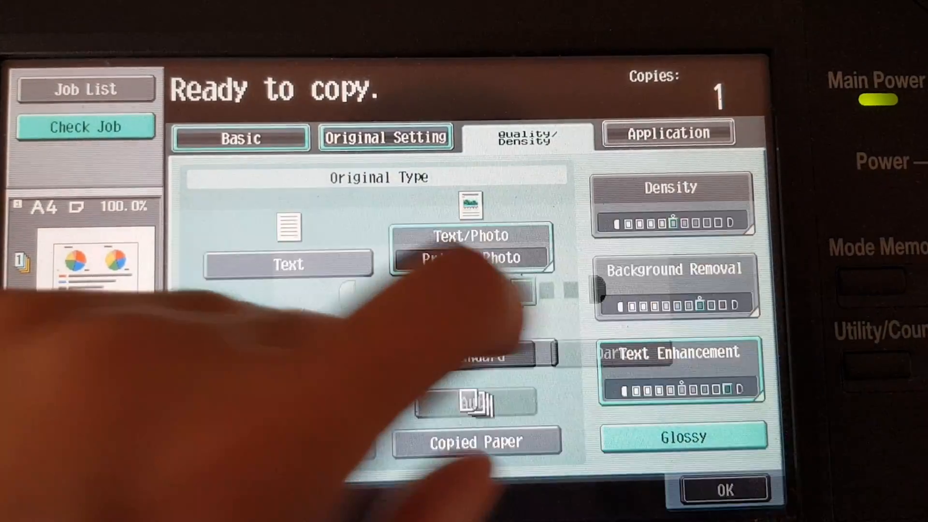
{"action": "left_click", "coordinate": [667, 272]}
{"action": "left_click", "coordinate": [638, 354]}
{"action": "left_click", "coordinate": [638, 355]}
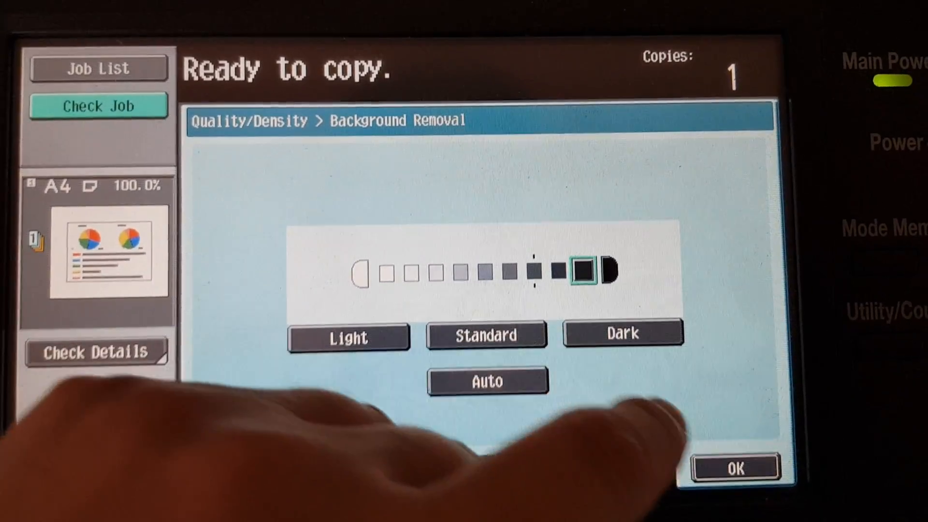
{"action": "left_click", "coordinate": [721, 449]}
Under Edit Color, turn on Neg./Pos. Reverse and choose Brown as the background colour.
{"action": "left_click", "coordinate": [667, 99]}
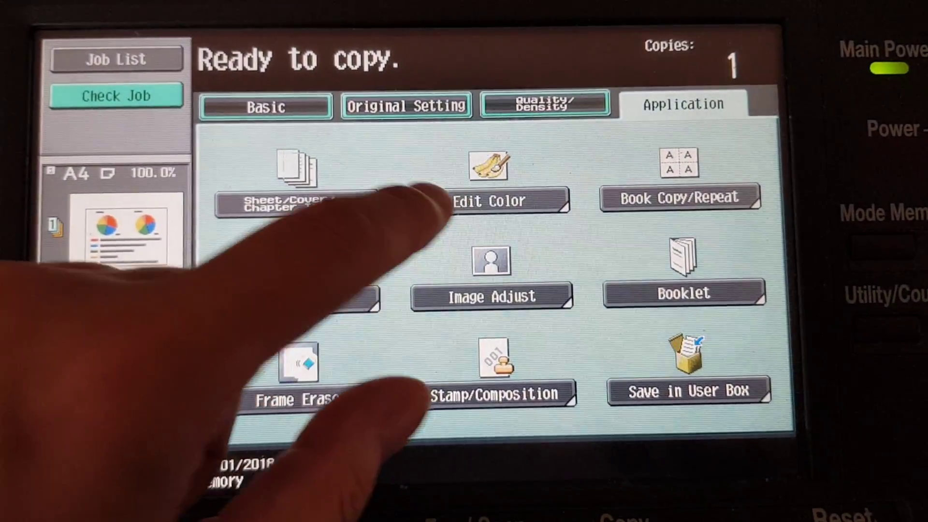
{"action": "left_click", "coordinate": [464, 210]}
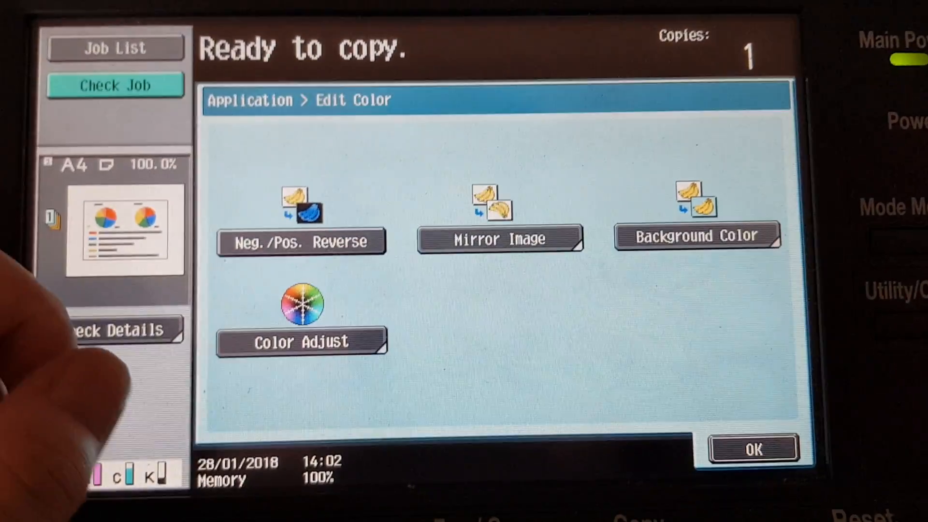
{"action": "left_click", "coordinate": [283, 238]}
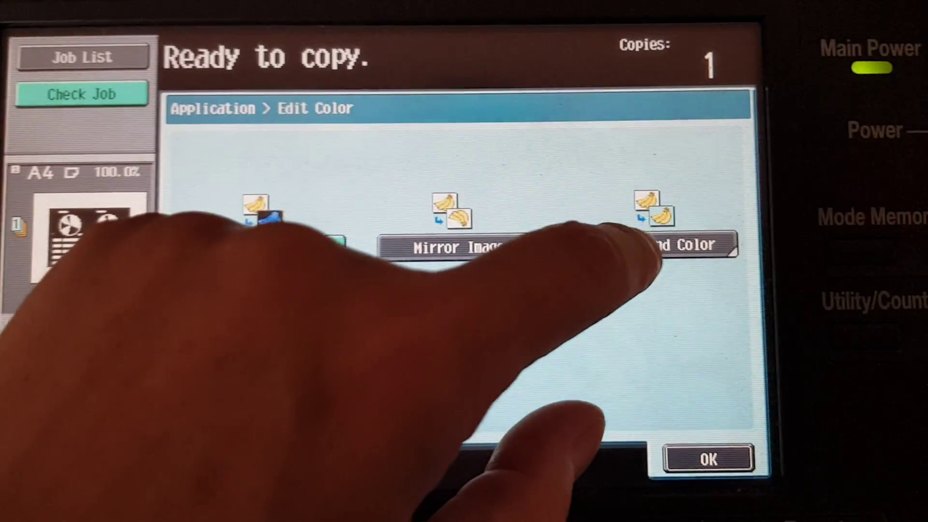
{"action": "left_click", "coordinate": [653, 242]}
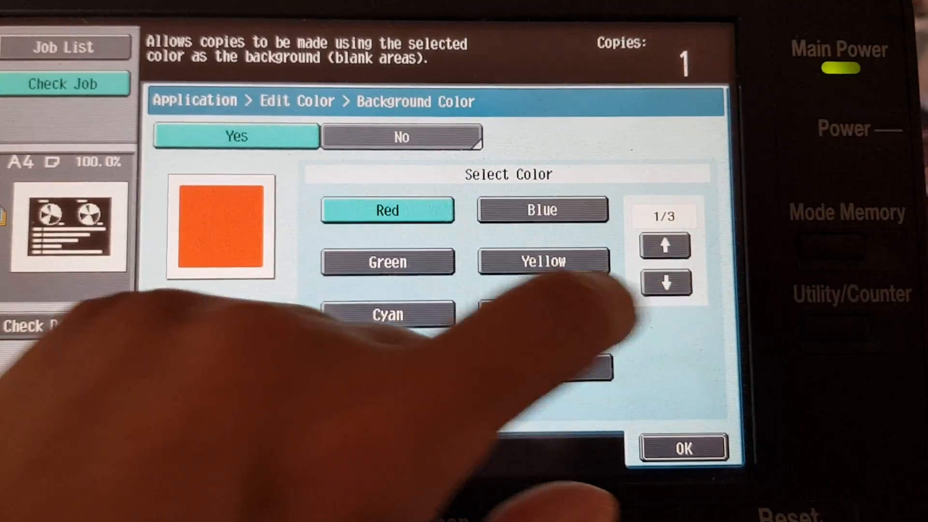
{"action": "left_click", "coordinate": [682, 277]}
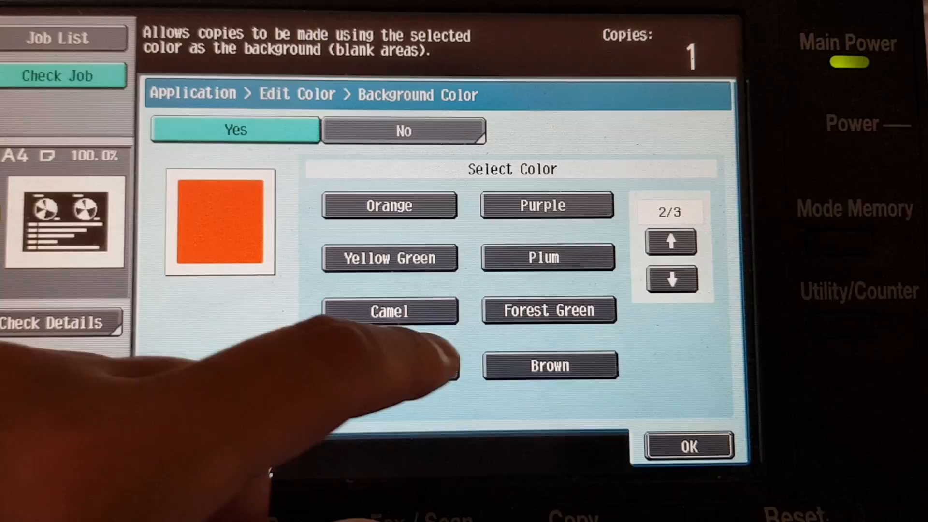
{"action": "left_click", "coordinate": [507, 372]}
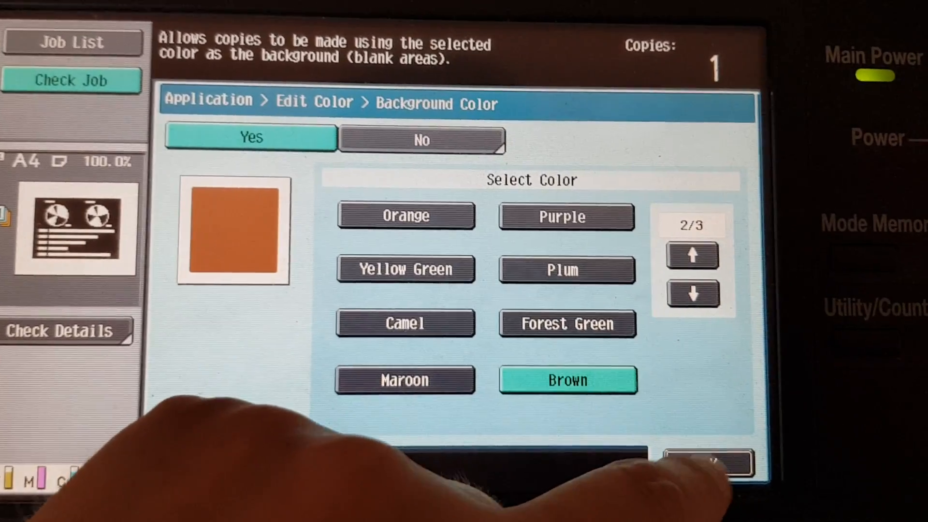
{"action": "left_click", "coordinate": [697, 458]}
In Color Adjustment, set brightness to -3 and saturation to +3.
{"action": "left_click", "coordinate": [259, 357]}
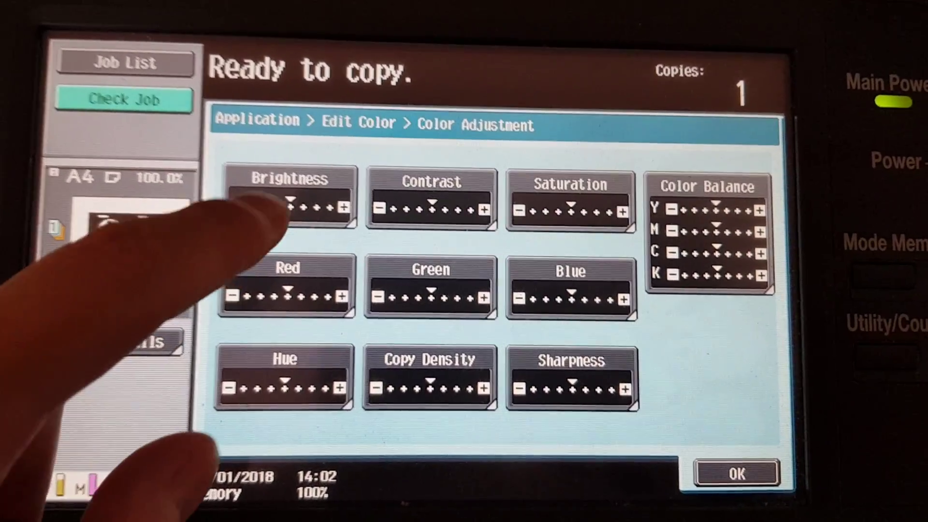
{"action": "left_click", "coordinate": [286, 185]}
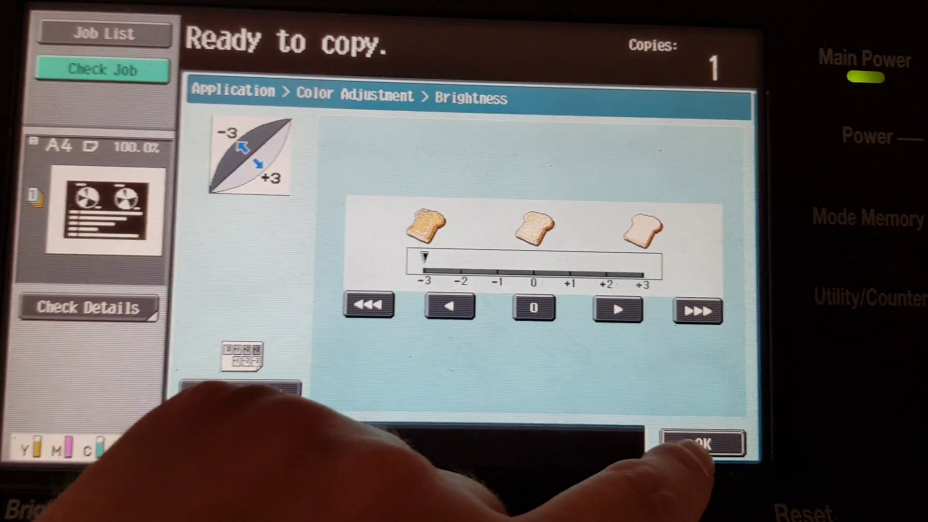
{"action": "left_click", "coordinate": [711, 455]}
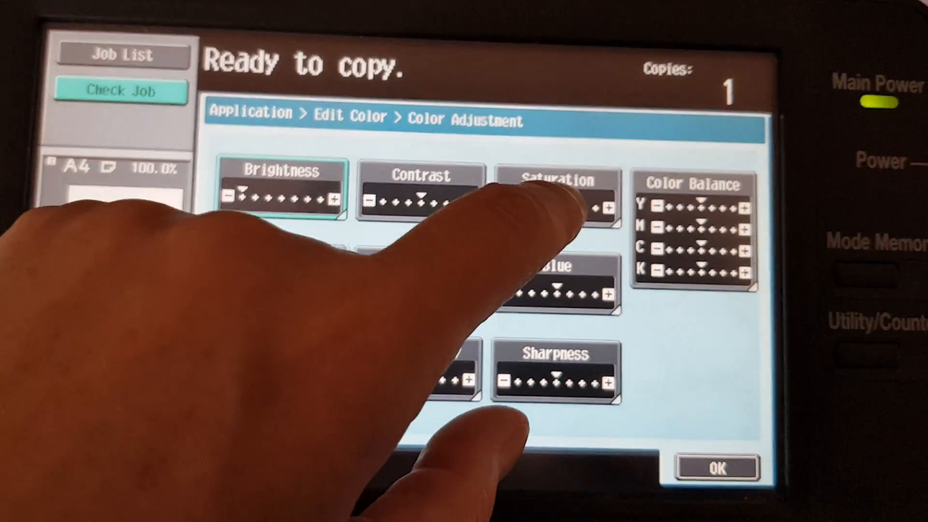
{"action": "left_click", "coordinate": [537, 182]}
{"action": "left_click", "coordinate": [712, 347]}
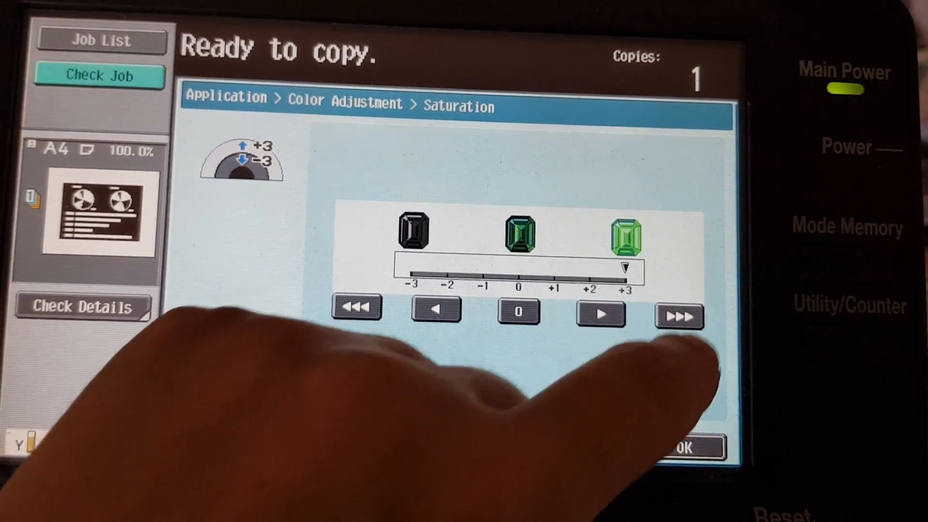
{"action": "left_click", "coordinate": [689, 446]}
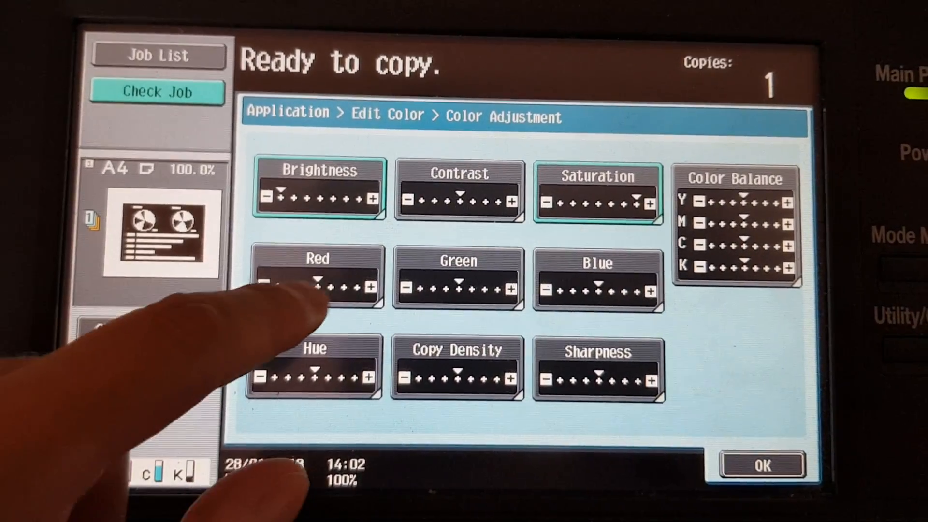
Set red to +3 and sharpness to +3.
{"action": "left_click", "coordinate": [283, 261]}
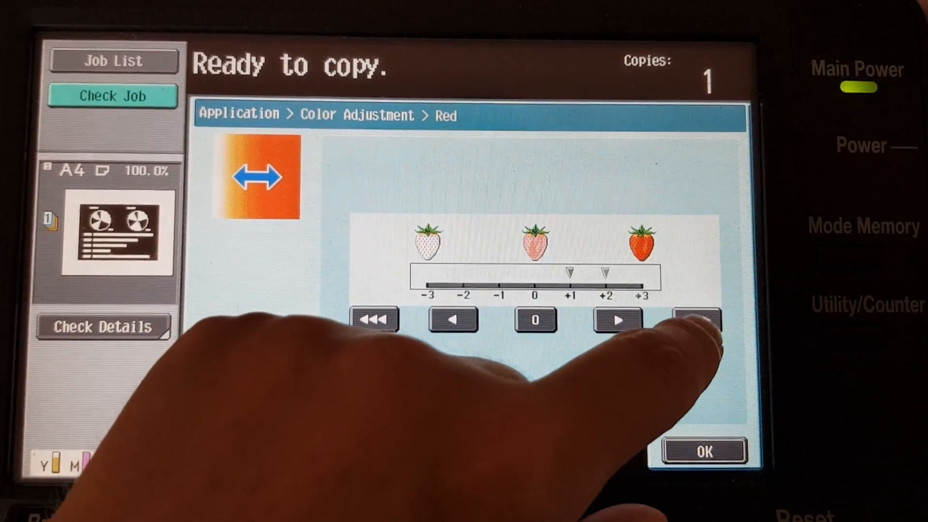
{"action": "left_click", "coordinate": [704, 451]}
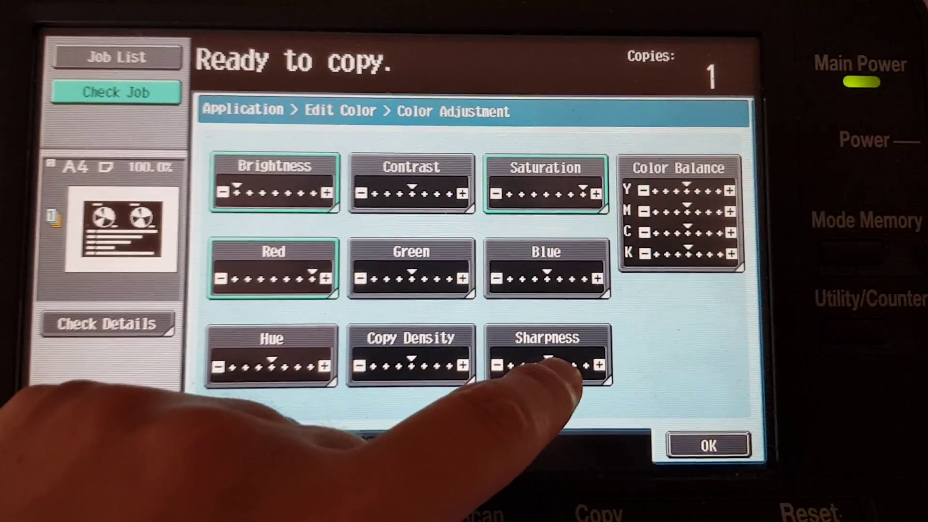
{"action": "left_click", "coordinate": [576, 356]}
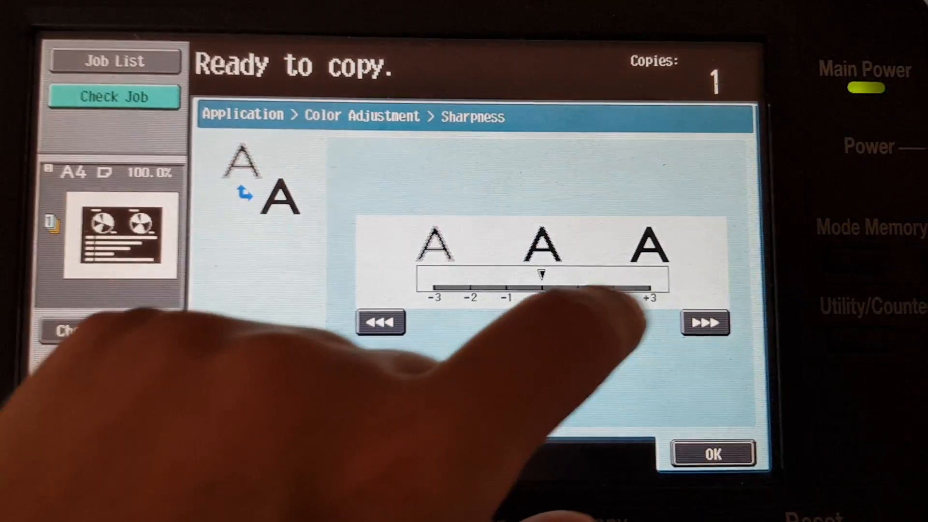
{"action": "left_click", "coordinate": [705, 322]}
{"action": "left_click", "coordinate": [704, 323]}
{"action": "left_click", "coordinate": [713, 454]}
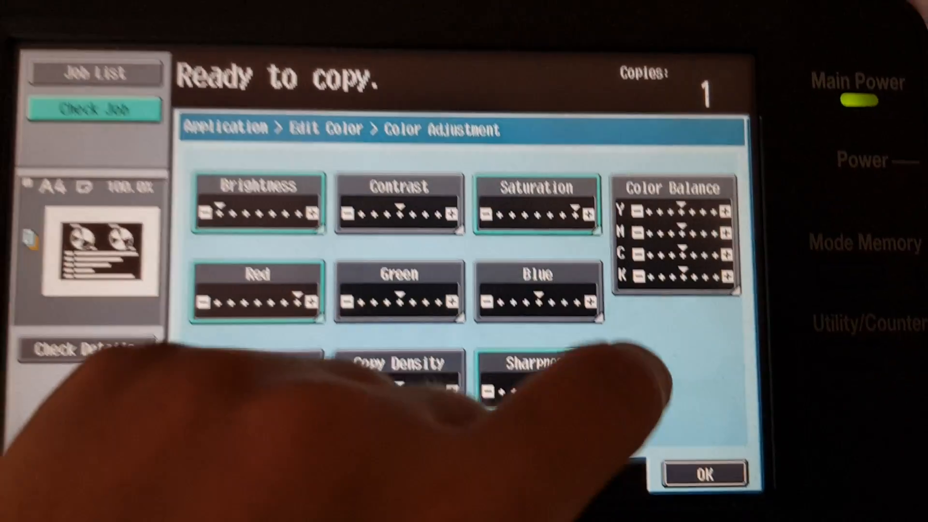
Raise yellow, magenta and cyan colour balance each to +3 and confirm.
{"action": "left_click", "coordinate": [674, 239]}
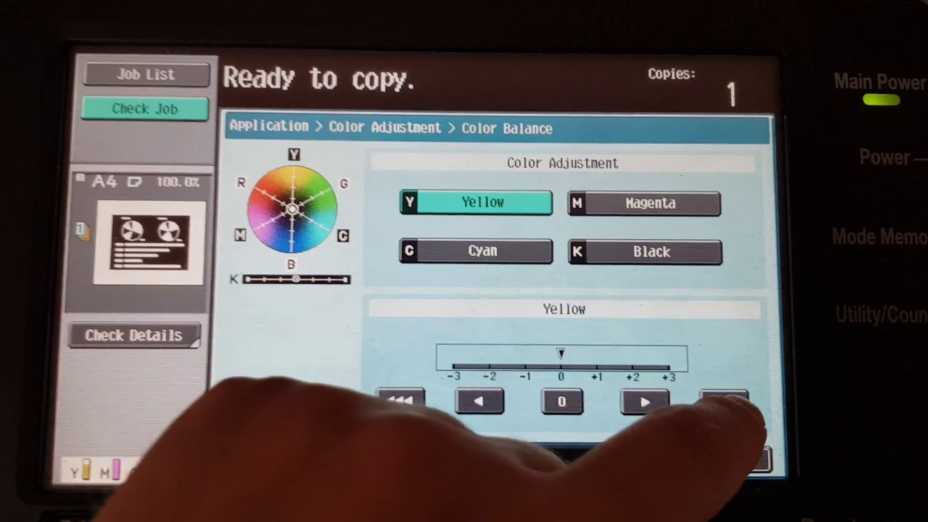
{"action": "left_click", "coordinate": [732, 403]}
{"action": "left_click", "coordinate": [659, 209]}
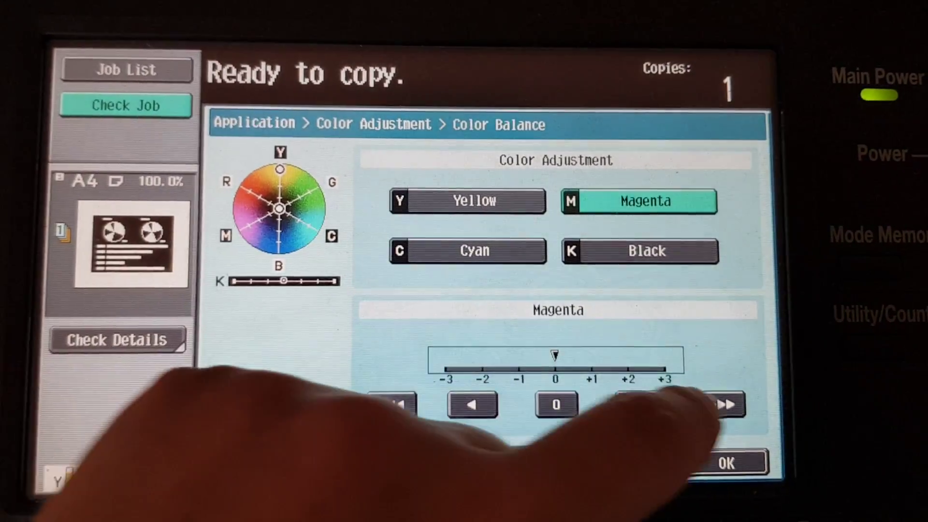
{"action": "left_click", "coordinate": [715, 405]}
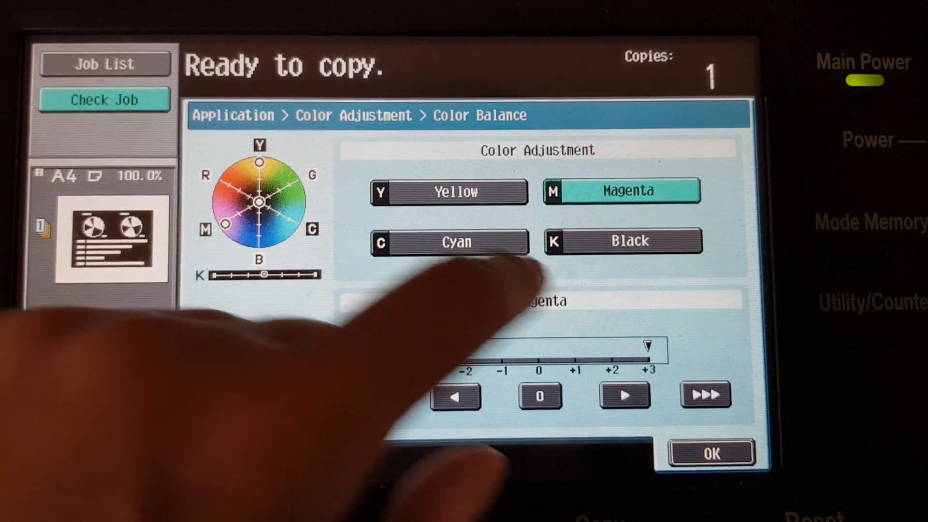
{"action": "left_click", "coordinate": [464, 243]}
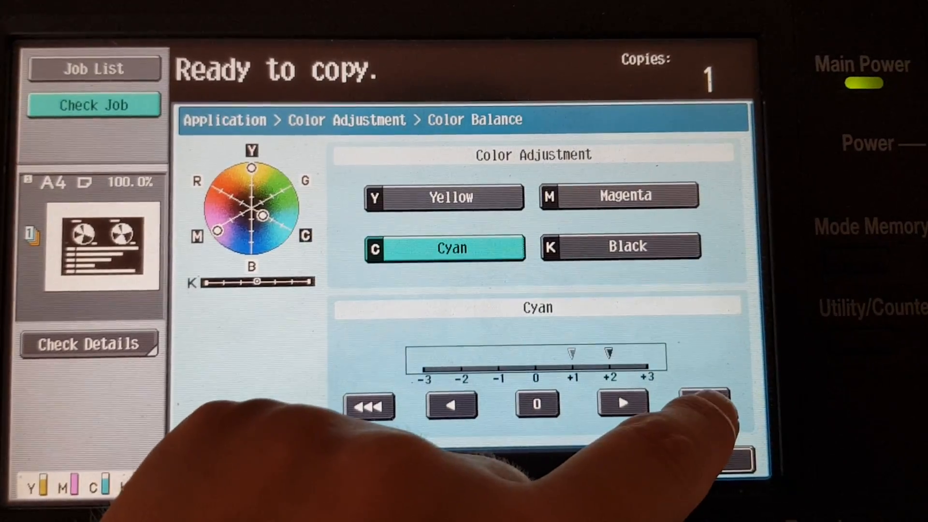
{"action": "left_click", "coordinate": [705, 403]}
{"action": "left_click", "coordinate": [628, 247]}
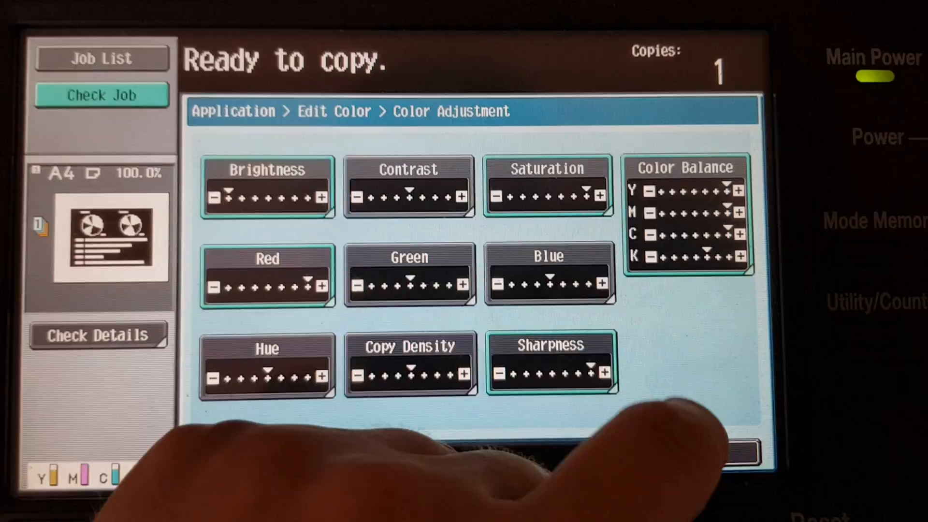
{"action": "left_click", "coordinate": [732, 451]}
Return to Basic, open Zoom, and view the XY zoom settings before cancelling out of them.
{"action": "left_click", "coordinate": [718, 443]}
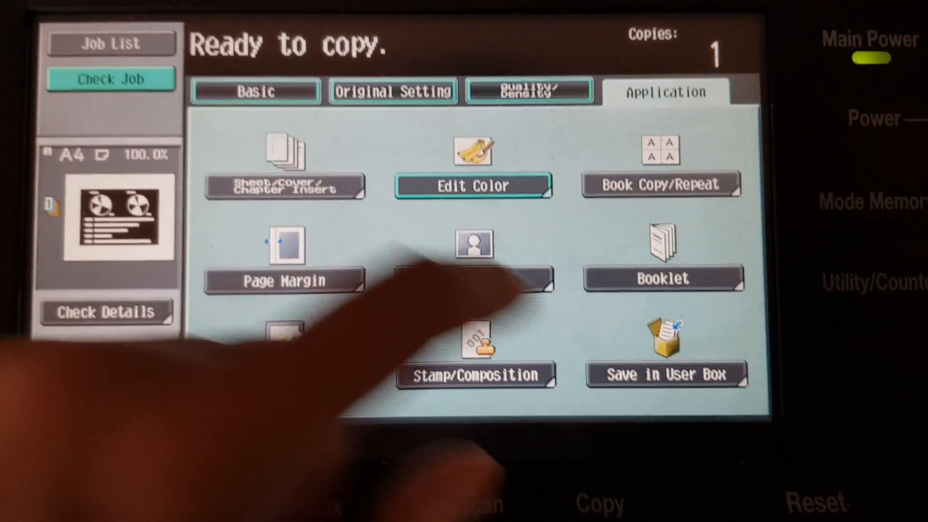
{"action": "left_click", "coordinate": [256, 92]}
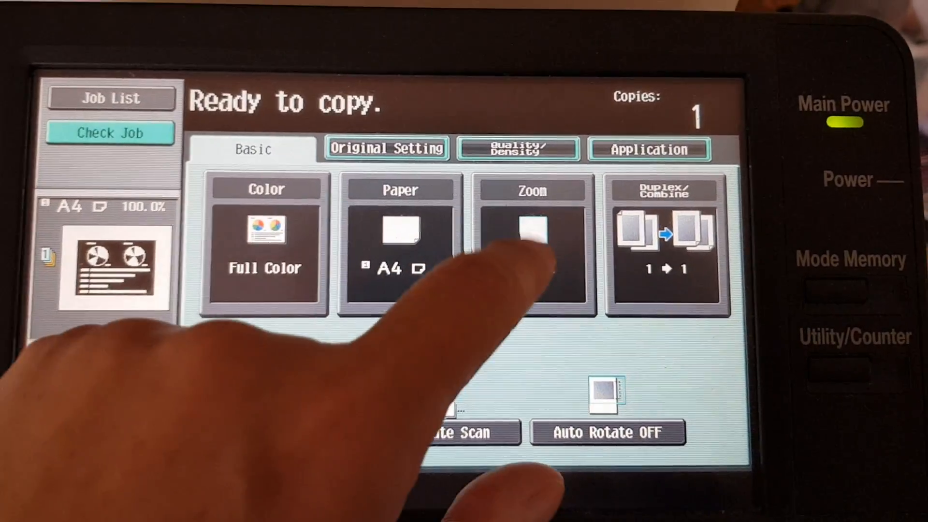
{"action": "left_click", "coordinate": [532, 247]}
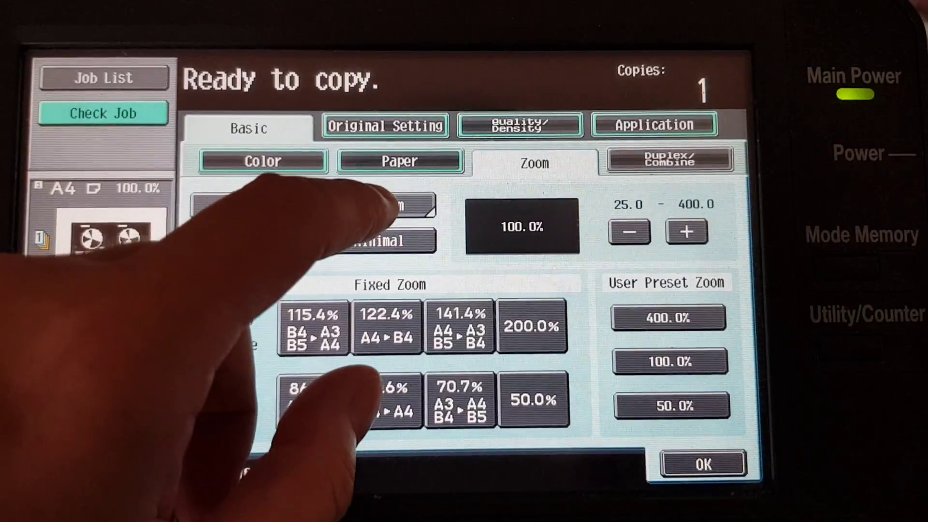
{"action": "left_click", "coordinate": [389, 207]}
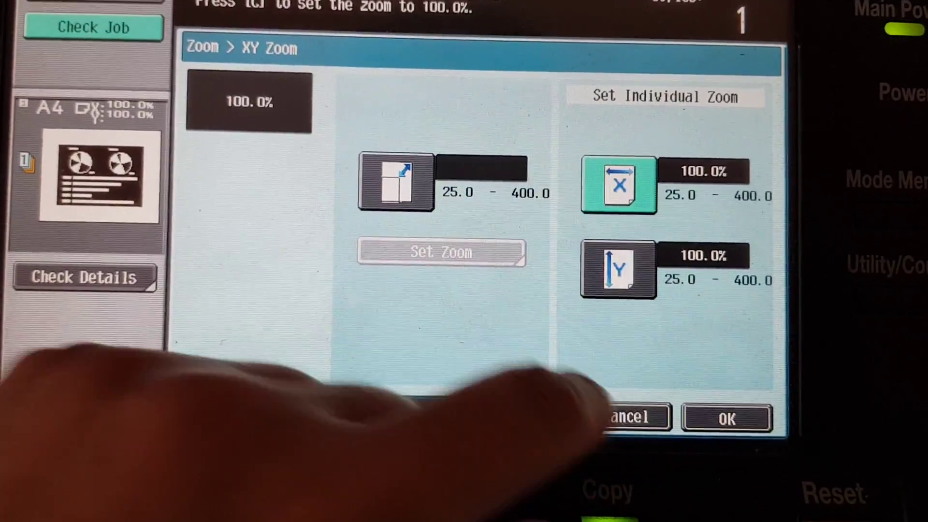
{"action": "left_click", "coordinate": [624, 438]}
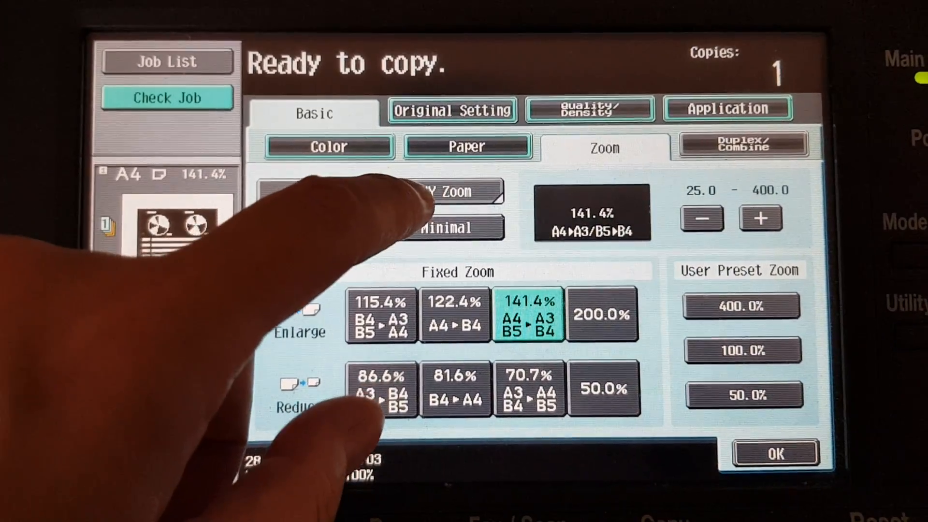
Set XY zoom to X 141.4% and Y 209% and confirm it.
{"action": "left_click", "coordinate": [427, 192]}
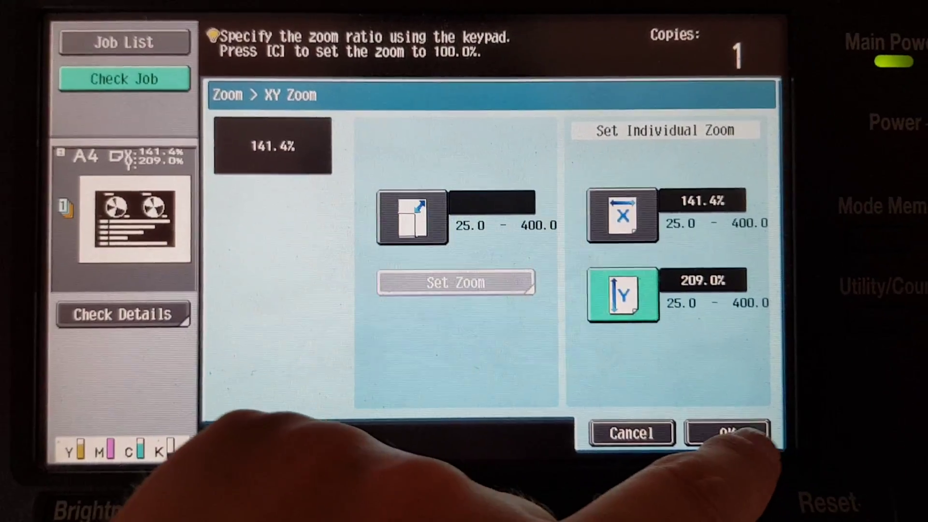
{"action": "left_click", "coordinate": [758, 473]}
{"action": "left_click", "coordinate": [714, 414]}
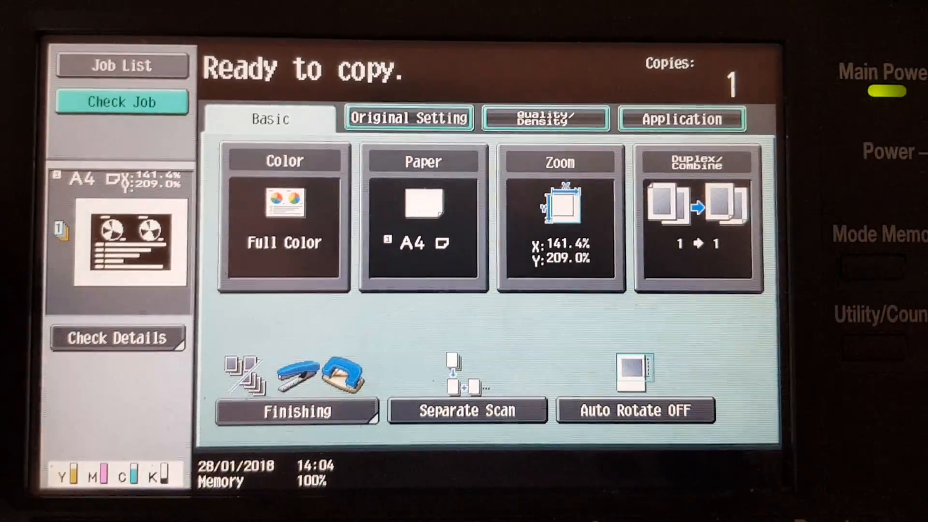